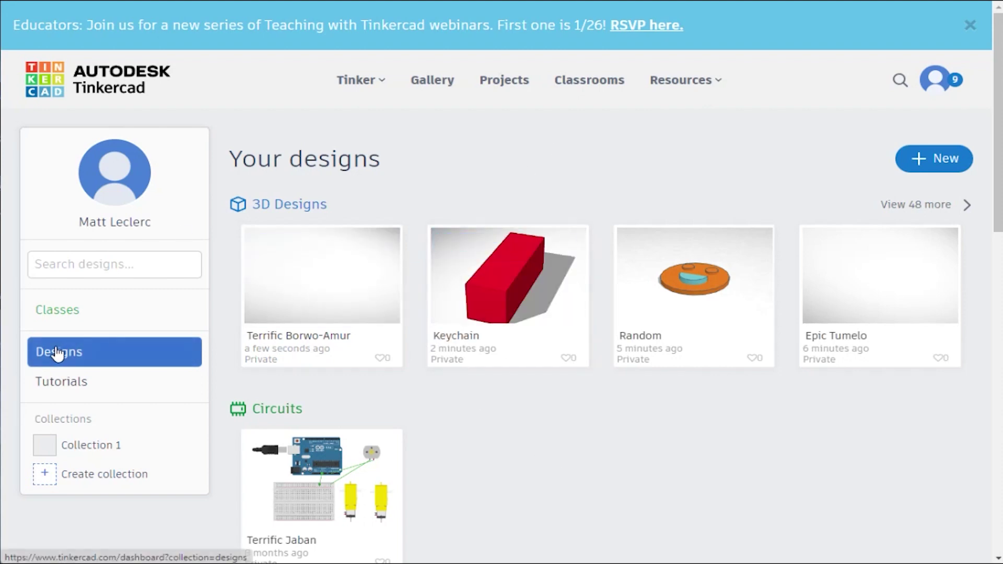
Step: Create a new 3D design from the designs dashboard
{"action": "scroll", "coordinate": [291, 214], "scroll_direction": "down", "scroll_amount": 3}
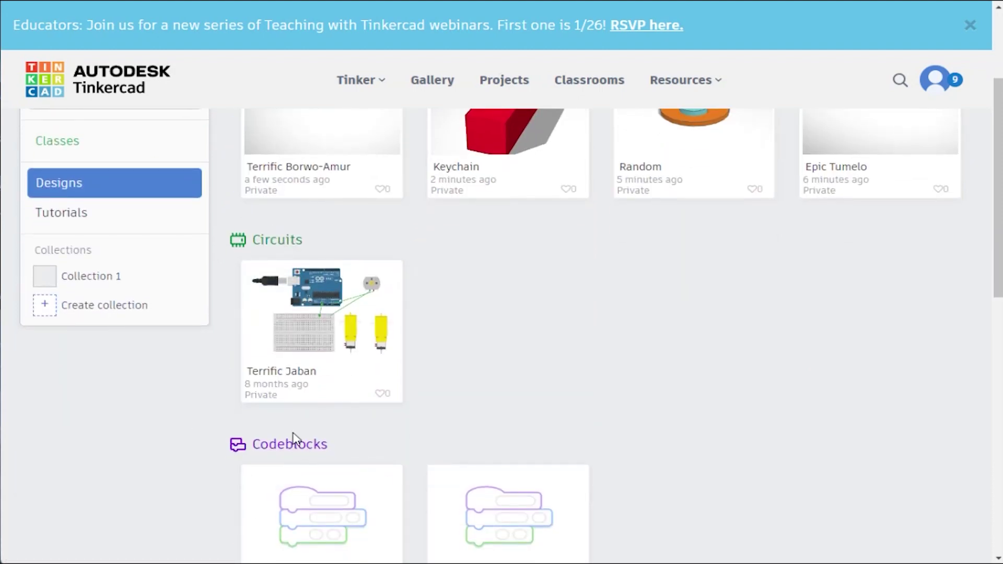
{"action": "scroll", "coordinate": [296, 439], "scroll_direction": "up", "scroll_amount": 3}
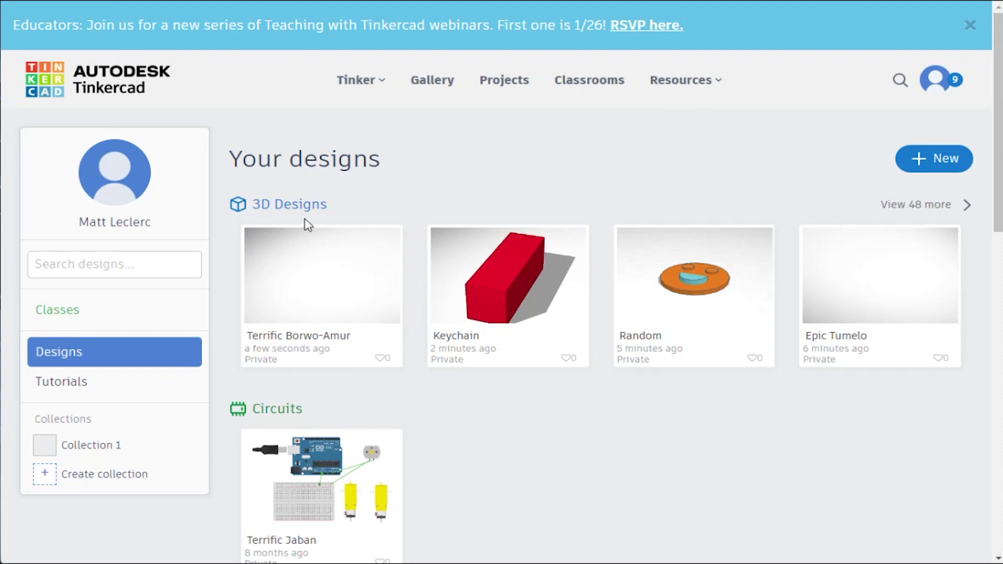
{"action": "left_click", "coordinate": [932, 168]}
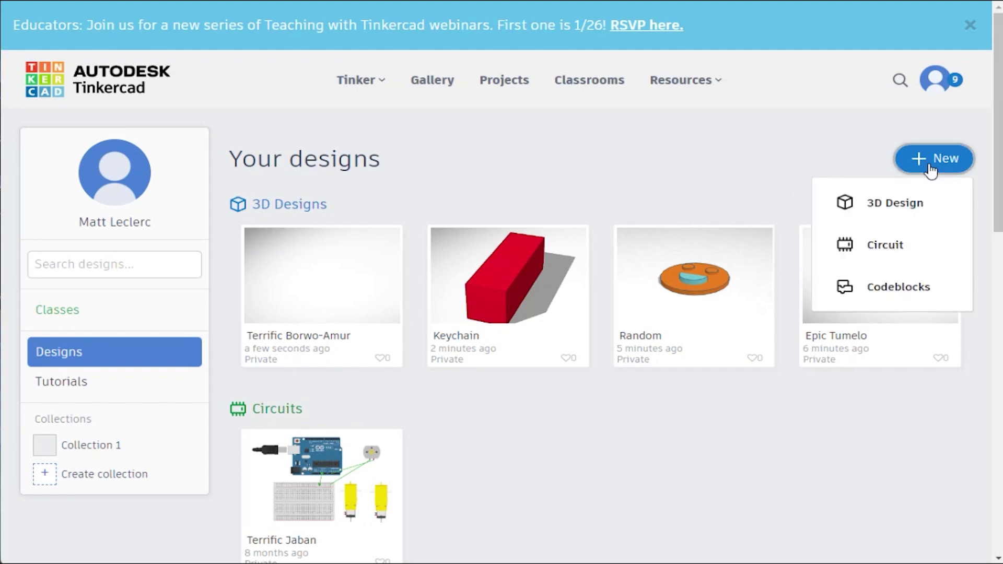
{"action": "left_click", "coordinate": [917, 203]}
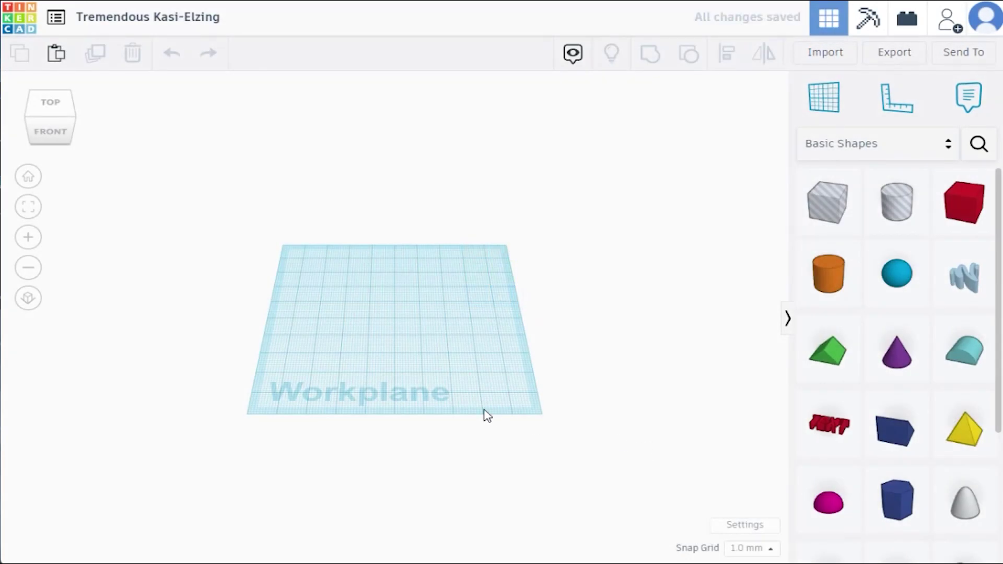
Step: Rename the design as Keychain
{"action": "left_click", "coordinate": [204, 18]}
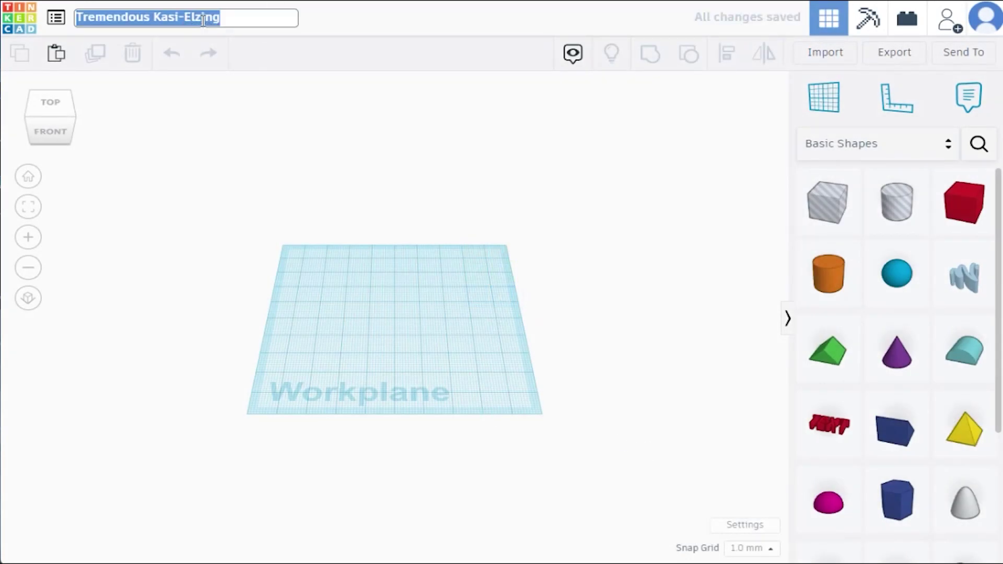
{"action": "type", "text": "Keychain"}
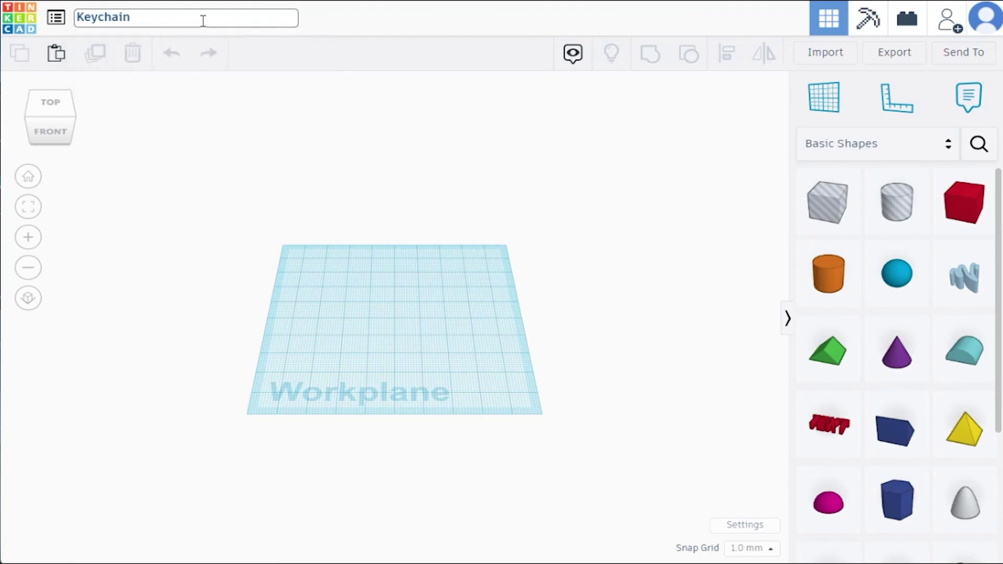
{"action": "key", "text": "Return"}
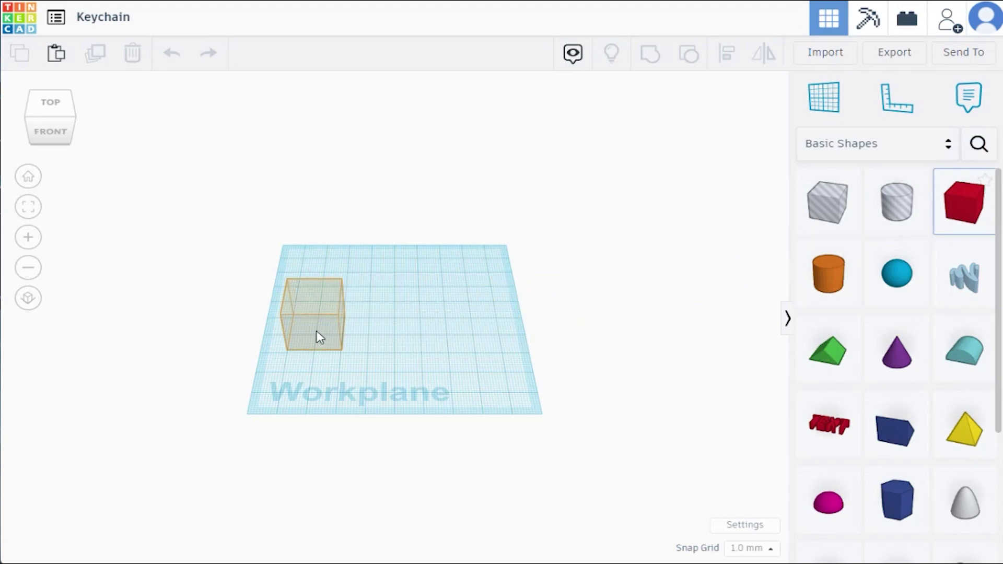
Step: Place a solid red box on the workplane and stretch its base to about 65 by 33 mm
{"action": "left_click", "coordinate": [318, 336]}
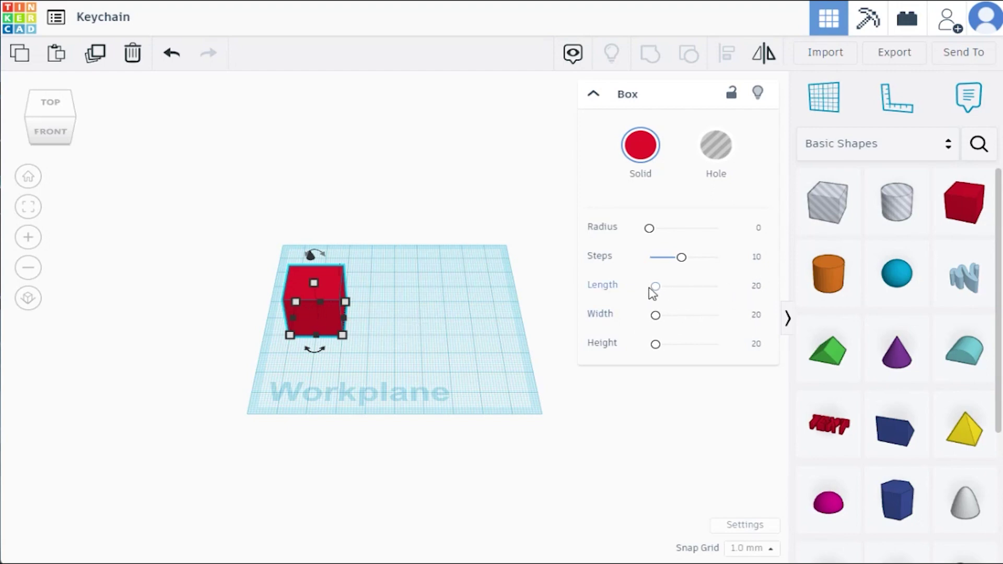
{"action": "left_click_drag", "start_coordinate": [650, 290], "coordinate": [703, 293]}
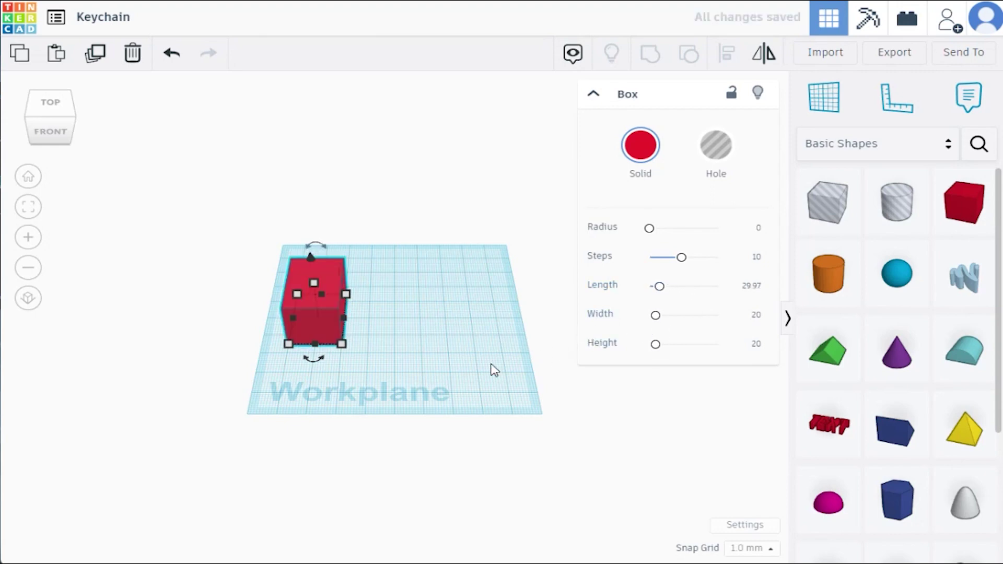
{"action": "mouse_move", "coordinate": [346, 350]}
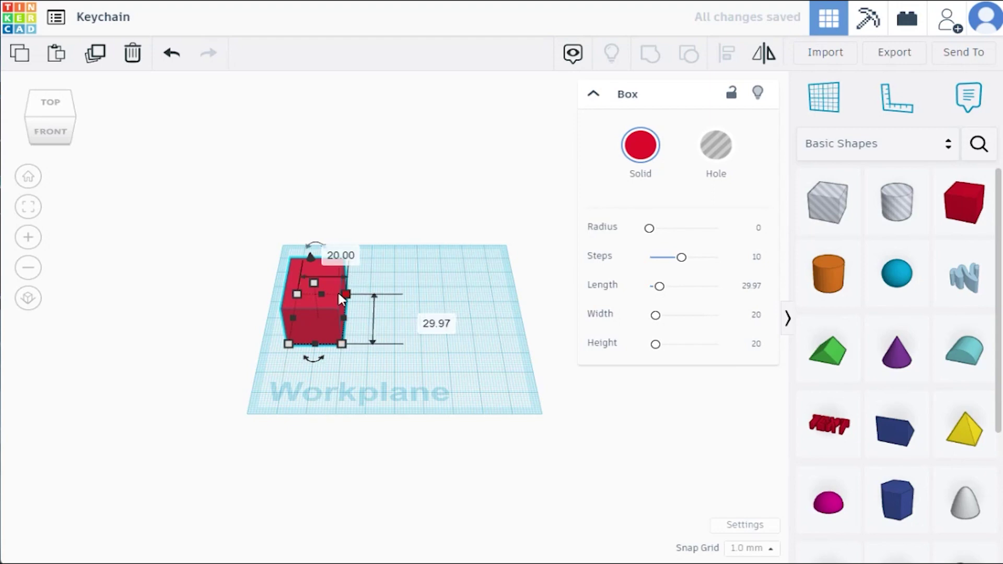
{"action": "left_click_drag", "start_coordinate": [341, 345], "coordinate": [461, 353]}
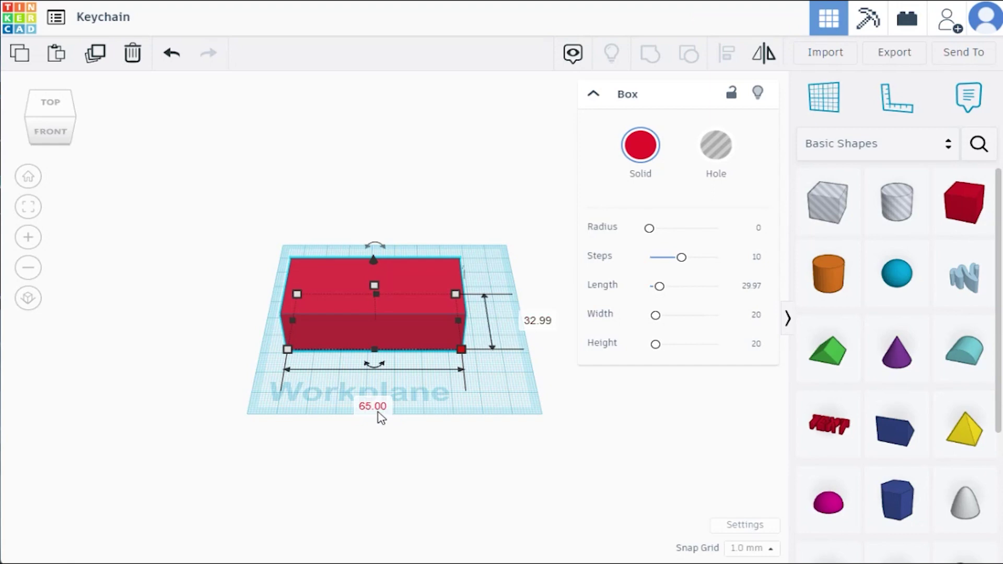
Step: Set the box's base dimensions to 79 mm wide and 22 mm deep
{"action": "left_click", "coordinate": [377, 412]}
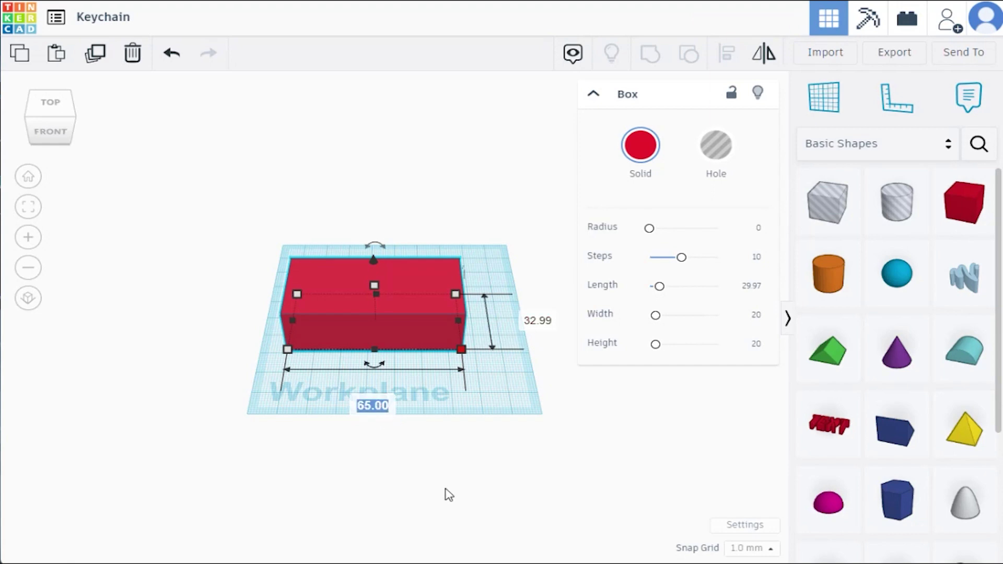
{"action": "type", "text": "79"}
{"action": "key", "text": "Return"}
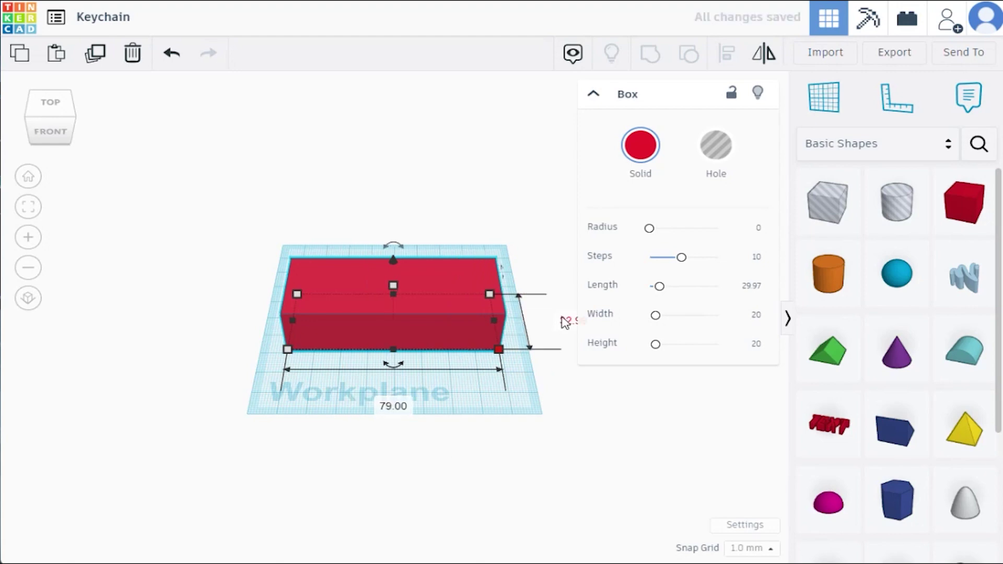
{"action": "left_click", "coordinate": [566, 321]}
{"action": "type", "text": "22"}
{"action": "key", "text": "Return"}
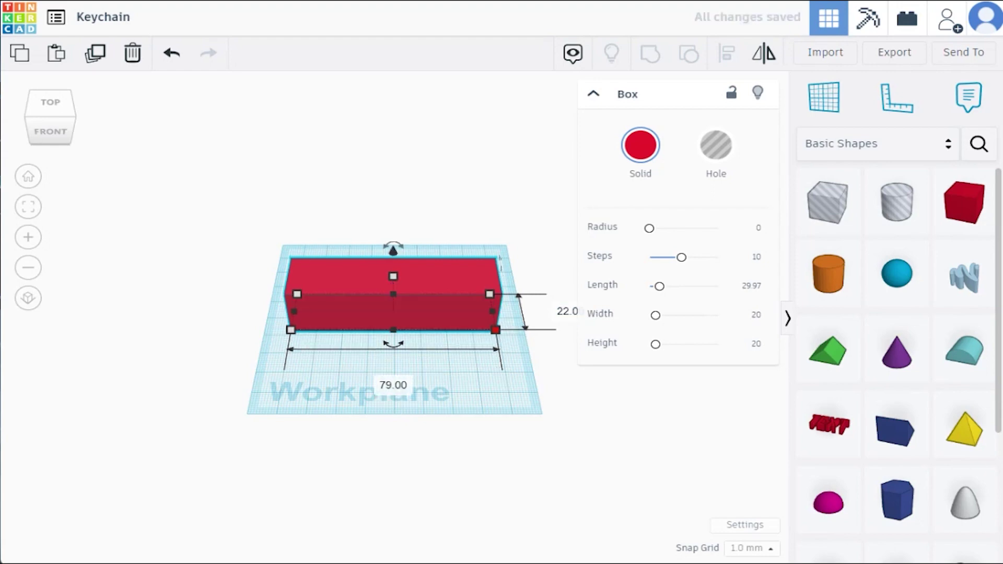
Step: Set the box's height to 3 mm to make a flat keychain plate
{"action": "scroll", "coordinate": [407, 361], "scroll_direction": "up", "scroll_amount": 3}
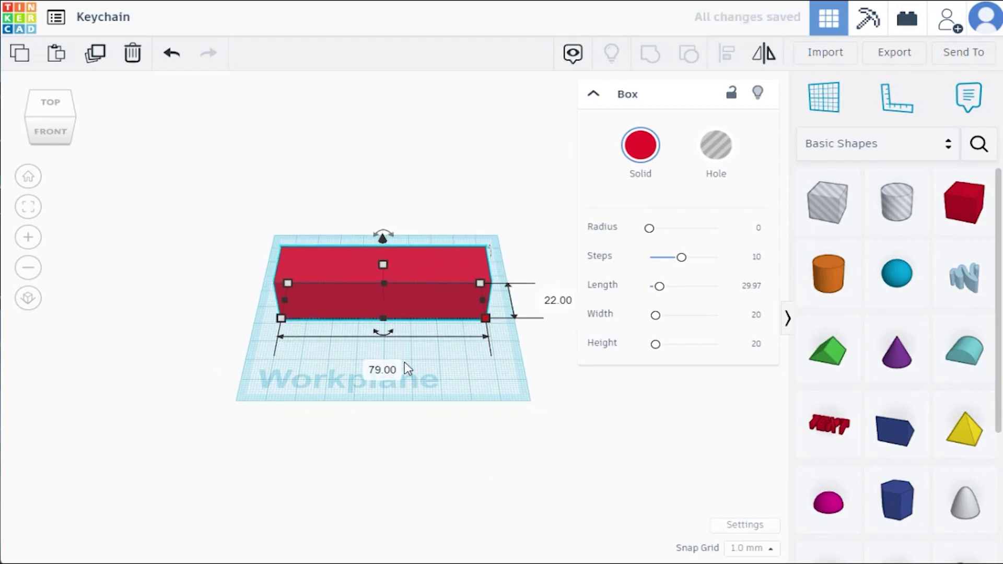
{"action": "scroll", "coordinate": [413, 366], "scroll_direction": "up", "scroll_amount": 4}
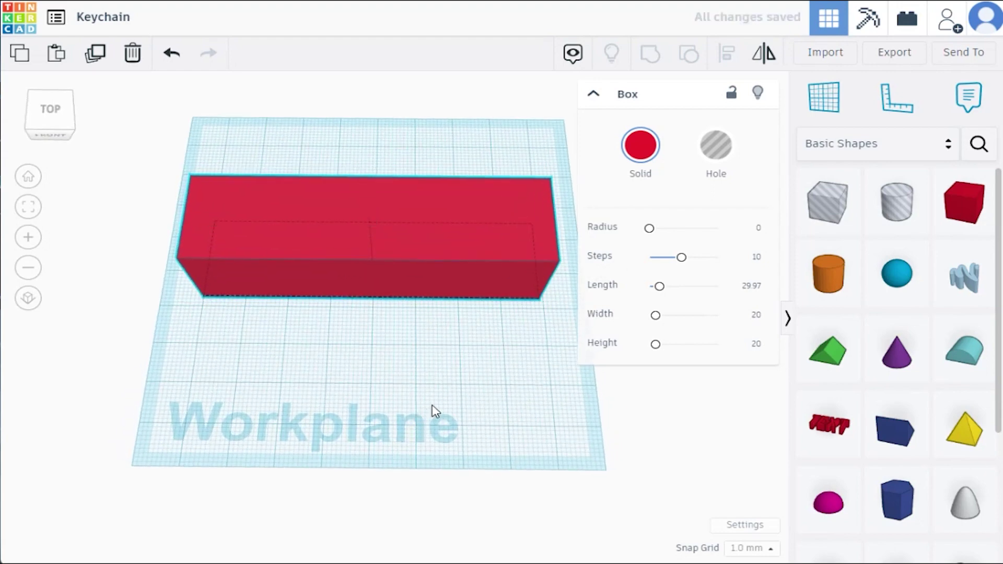
{"action": "right_click_drag", "start_coordinate": [444, 380], "coordinate": [430, 397]}
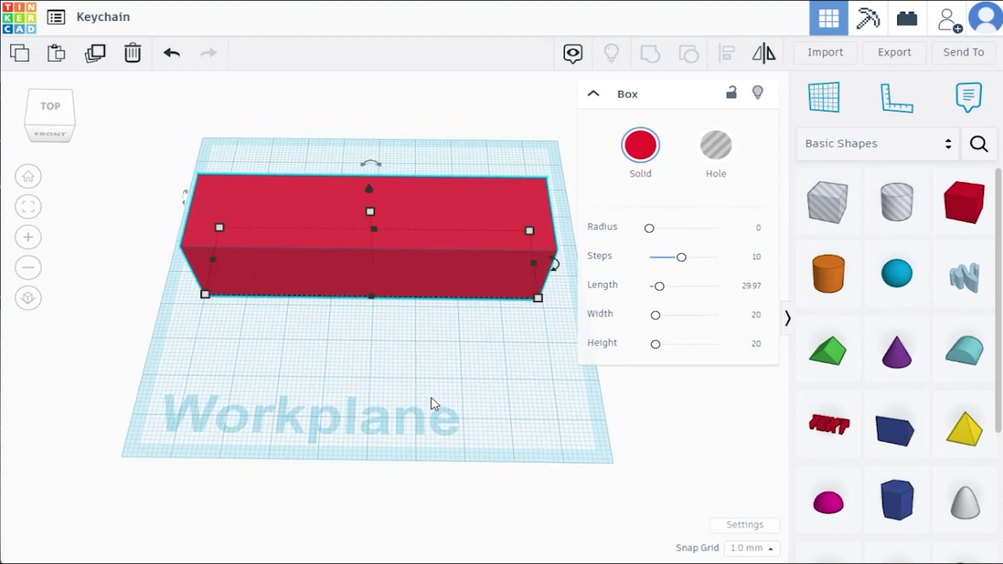
{"action": "left_click", "coordinate": [593, 95]}
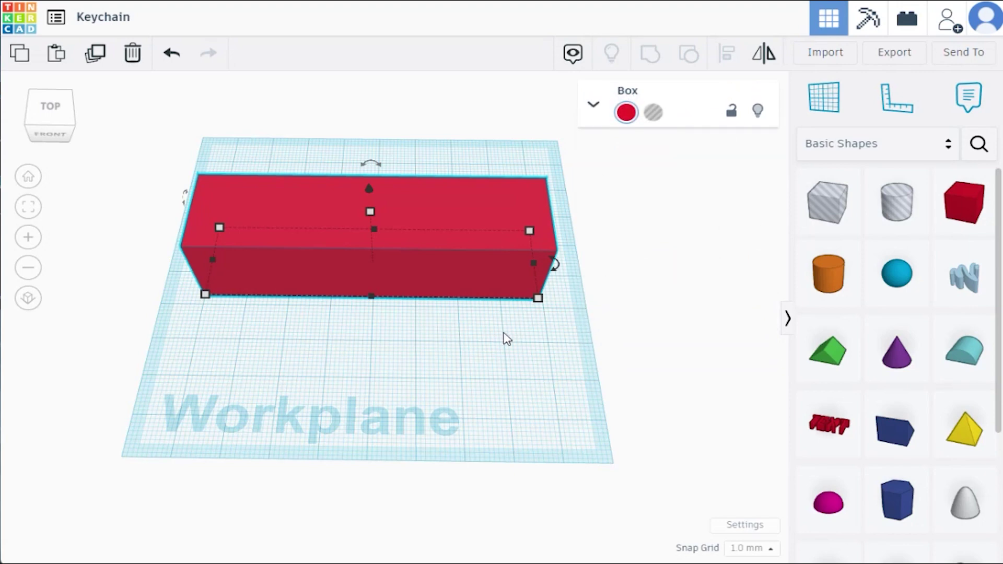
{"action": "right_click_drag", "start_coordinate": [430, 400], "coordinate": [432, 341]}
{"action": "right_click_drag", "start_coordinate": [426, 357], "coordinate": [421, 377]}
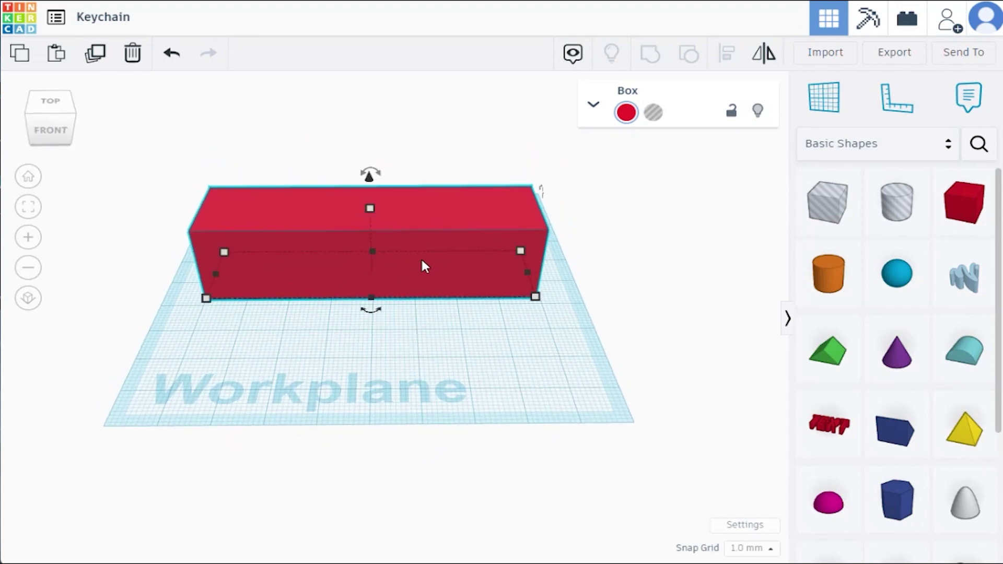
{"action": "scroll", "coordinate": [421, 257], "scroll_direction": "up", "scroll_amount": 1}
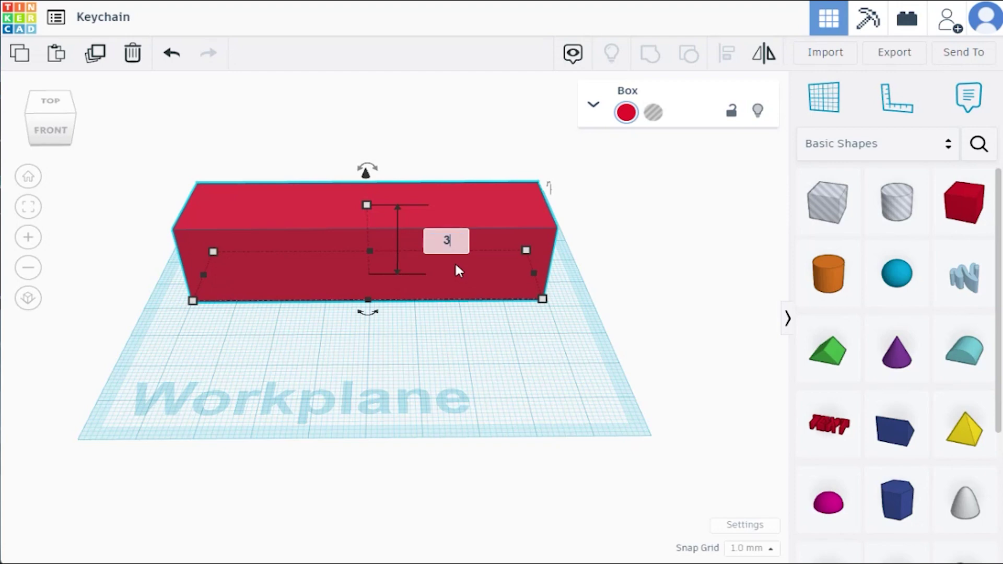
{"action": "key", "text": "Return"}
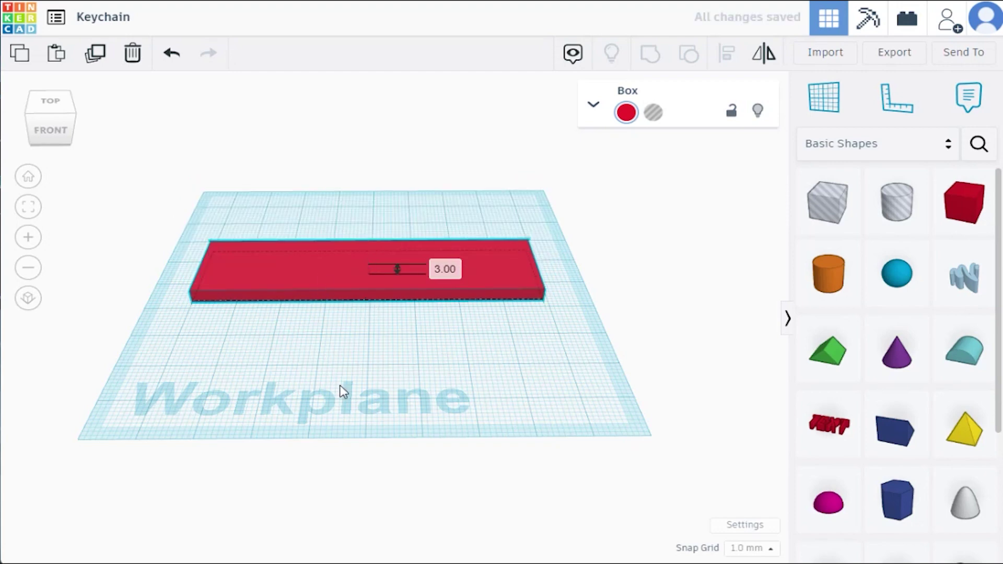
Step: Add a solid Text shape to the workplane just behind the plate
{"action": "right_click_drag", "start_coordinate": [343, 392], "coordinate": [338, 454]}
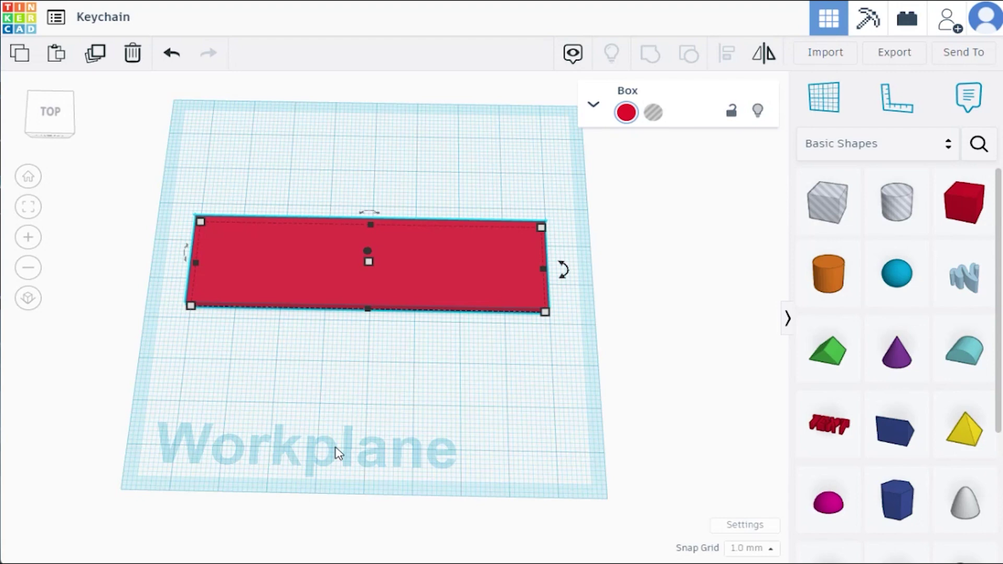
{"action": "left_click", "coordinate": [660, 391]}
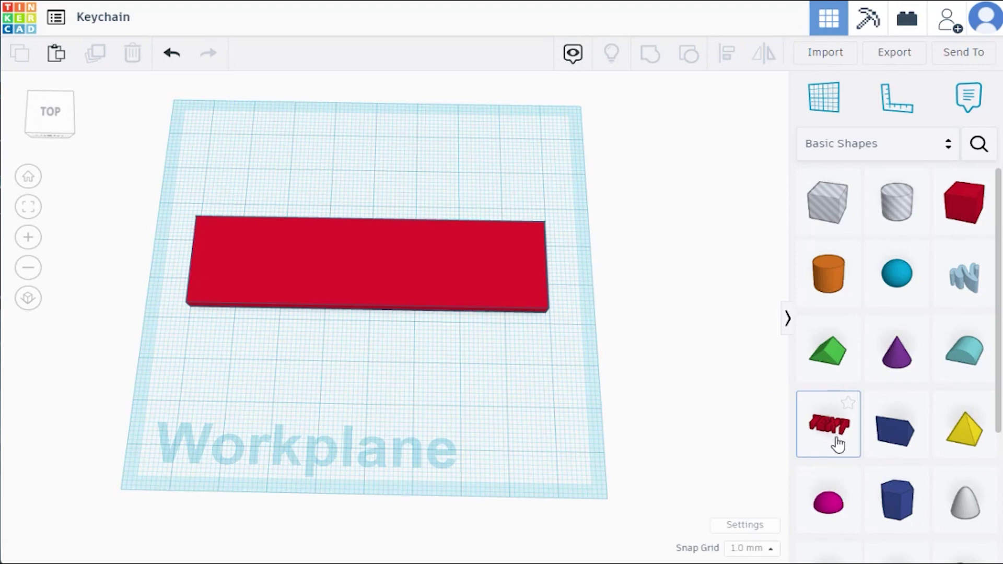
{"action": "left_click_drag", "start_coordinate": [837, 442], "coordinate": [365, 175]}
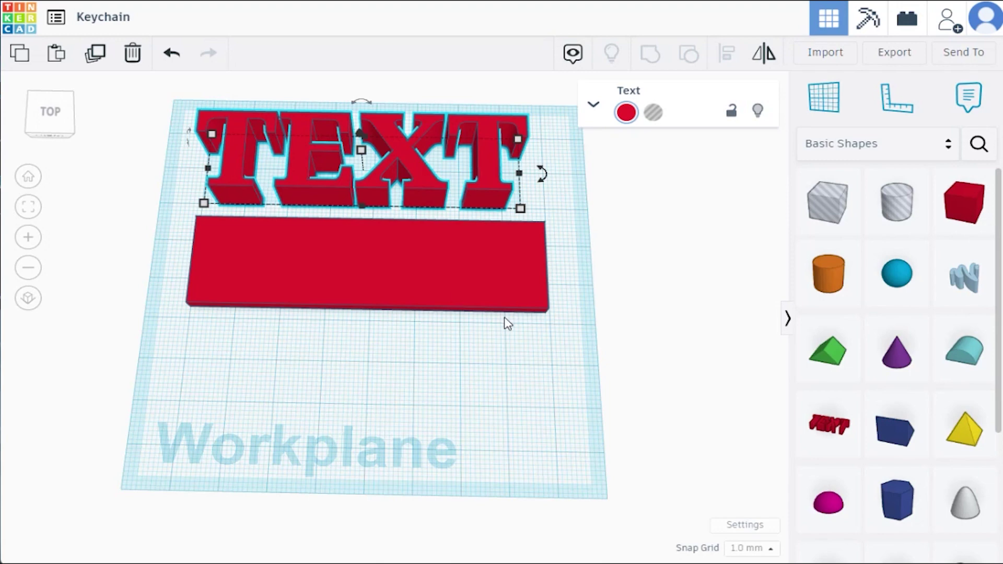
Step: Replace the Text shape's default wording with the keychain owner's surname
{"action": "left_click", "coordinate": [595, 109]}
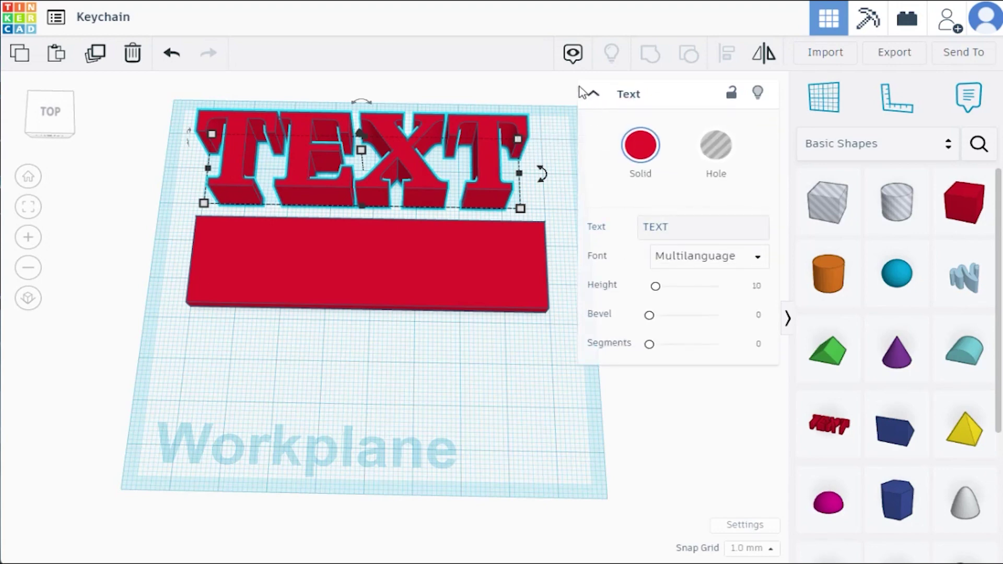
{"action": "left_click", "coordinate": [593, 96]}
{"action": "left_click", "coordinate": [593, 96]}
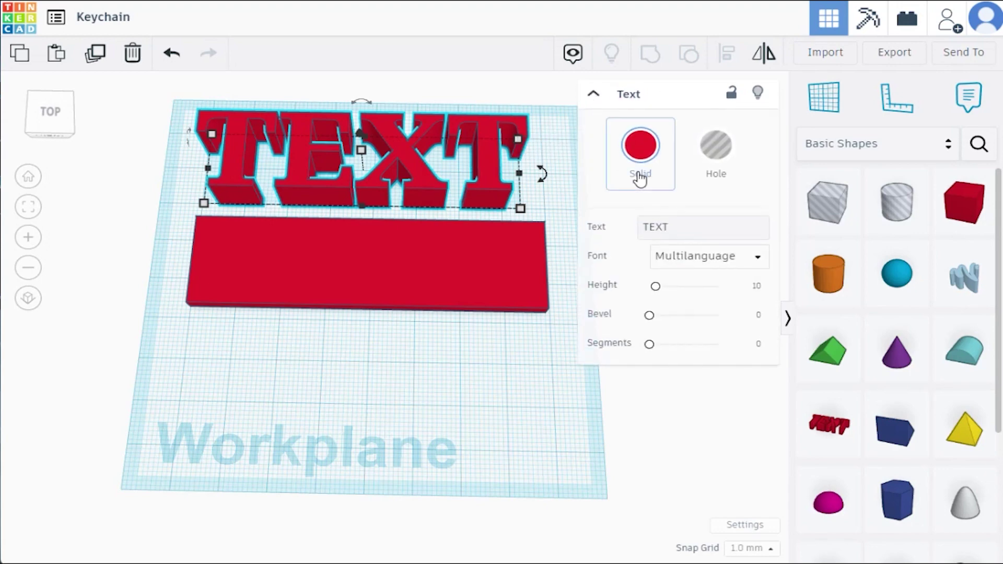
{"action": "left_click", "coordinate": [691, 226]}
{"action": "key", "text": "BackSpace"}
{"action": "key", "text": "BackSpace"}
{"action": "key", "text": "BackSpace"}
{"action": "key", "text": "BackSpace"}
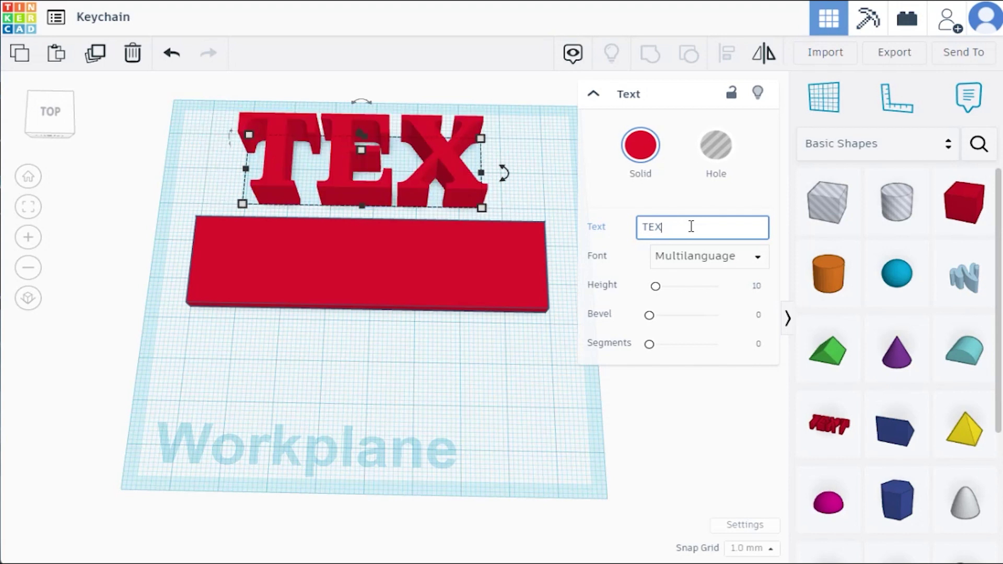
{"action": "type", "text": "Leclerc"}
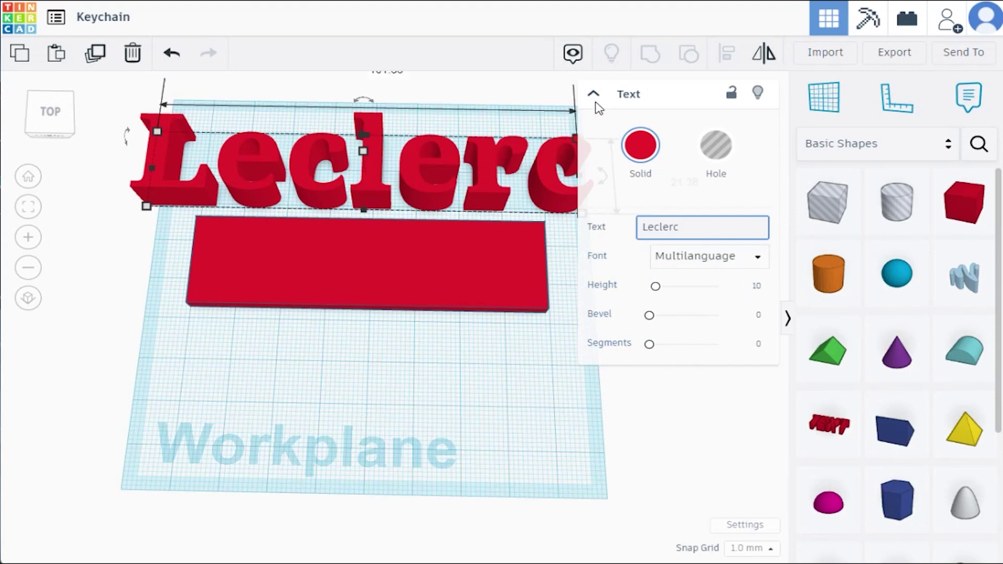
{"action": "left_click", "coordinate": [594, 94]}
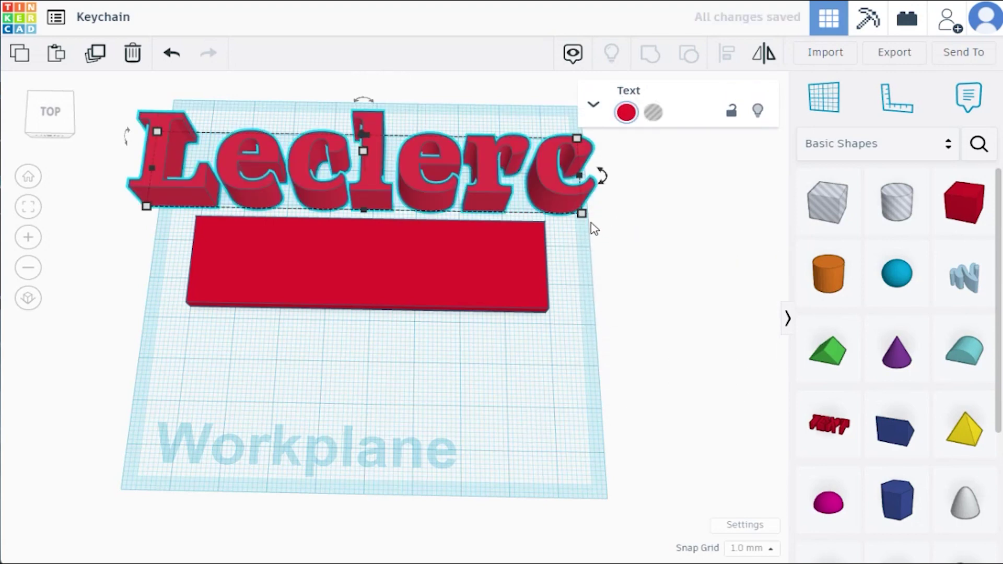
Step: Shrink the surname text to fit within the plate and move it onto the plate
{"action": "left_click_drag", "start_coordinate": [581, 213], "coordinate": [422, 176]}
{"action": "right_click_drag", "start_coordinate": [253, 325], "coordinate": [255, 345]}
{"action": "left_click_drag", "start_coordinate": [303, 141], "coordinate": [394, 282]}
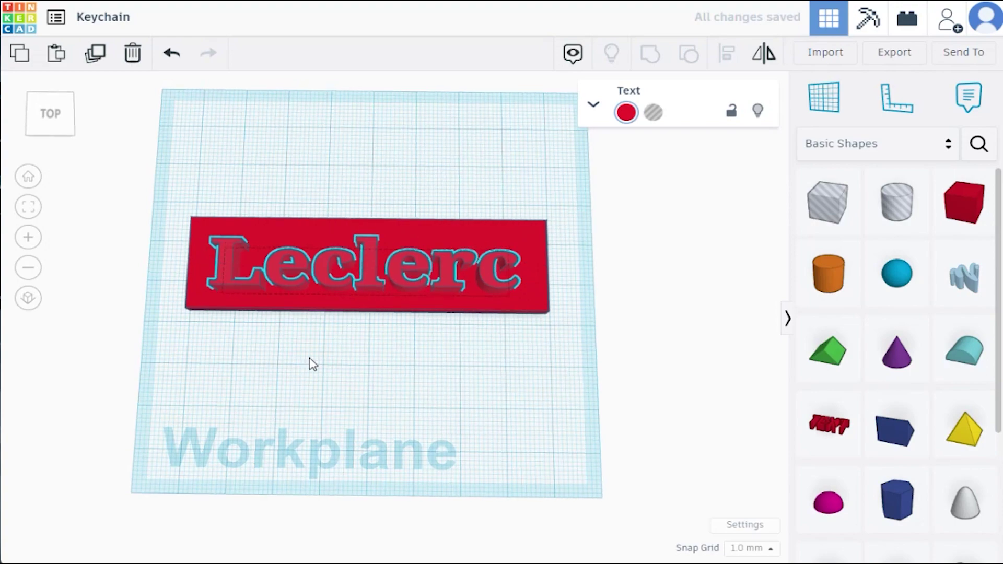
Step: Shift the surname text 2 mm toward the plate's back edge, keeping it upright on the plate
{"action": "right_click_drag", "start_coordinate": [312, 363], "coordinate": [307, 276]}
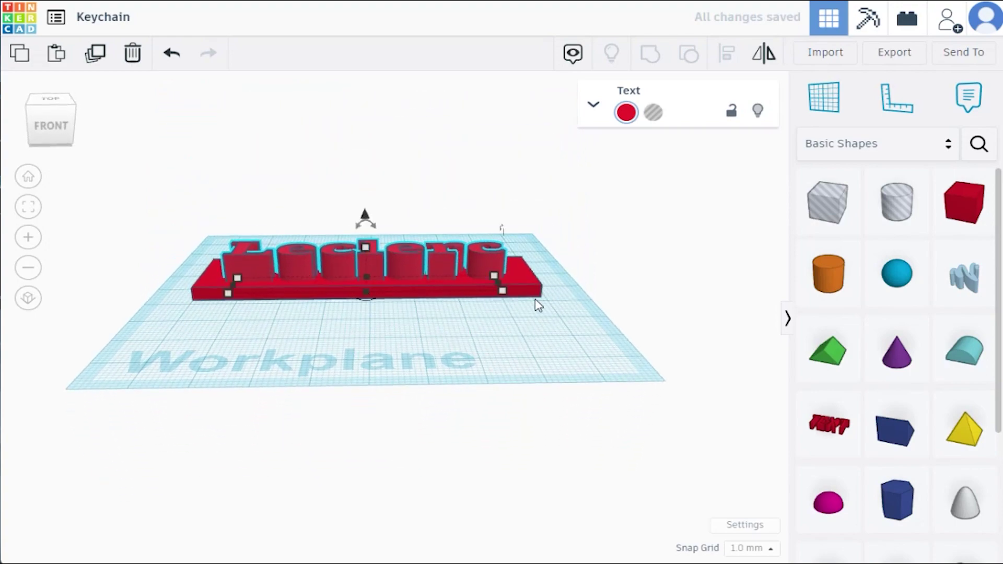
{"action": "mouse_move", "coordinate": [217, 304]}
{"action": "right_mouse_down"}
{"action": "mouse_move", "coordinate": [312, 375]}
{"action": "mouse_move", "coordinate": [214, 293]}
{"action": "right_mouse_up"}
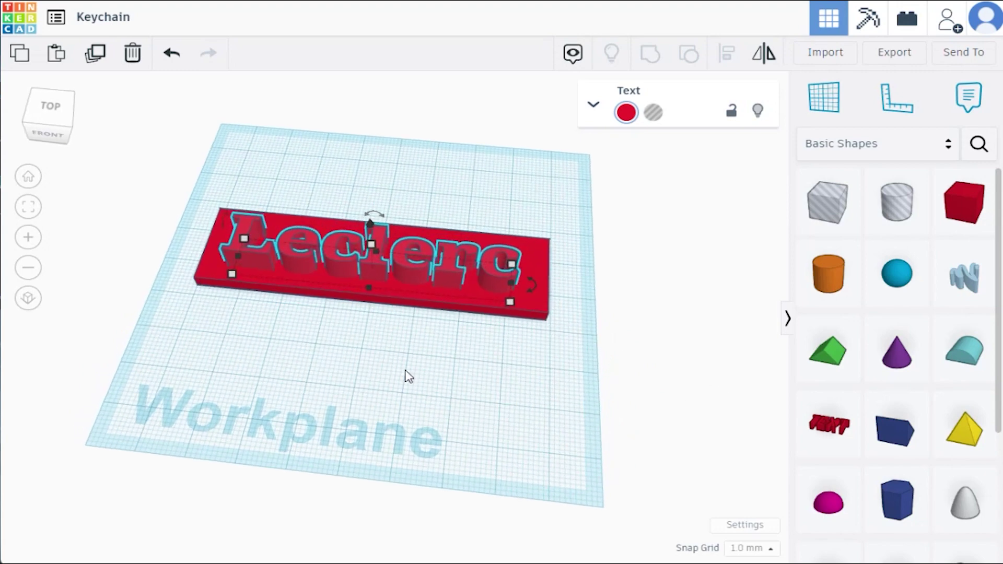
{"action": "mouse_move", "coordinate": [406, 376]}
{"action": "right_mouse_down"}
{"action": "mouse_move", "coordinate": [412, 416]}
{"action": "mouse_move", "coordinate": [410, 366]}
{"action": "mouse_move", "coordinate": [408, 387]}
{"action": "right_mouse_up"}
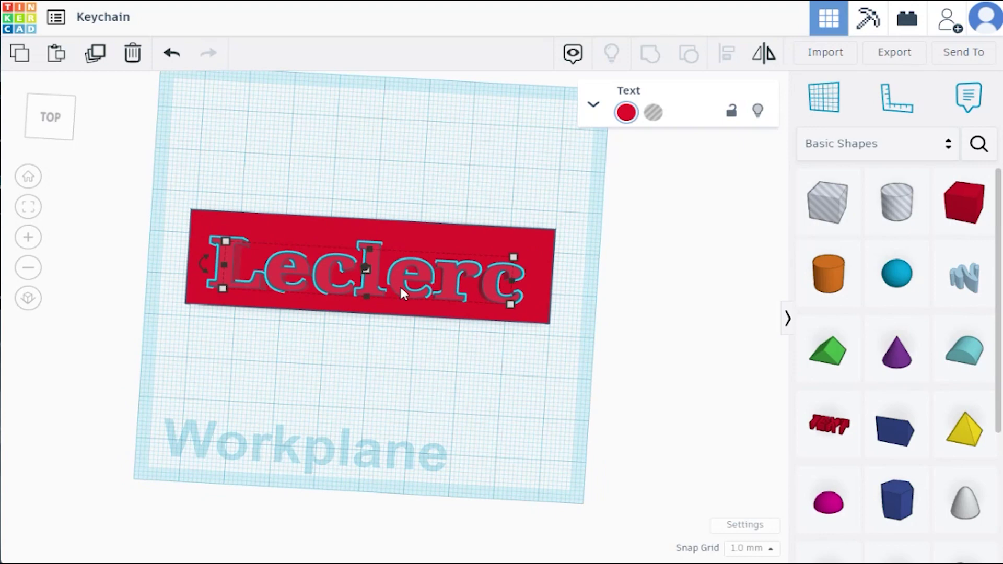
{"action": "left_click_drag", "start_coordinate": [400, 285], "coordinate": [401, 281]}
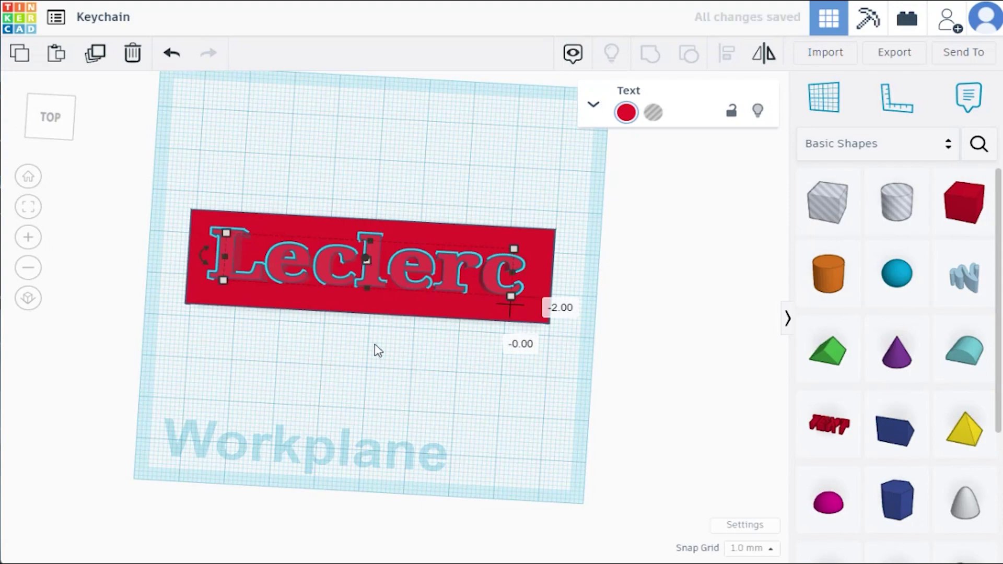
{"action": "mouse_move", "coordinate": [376, 350]}
{"action": "right_mouse_down"}
{"action": "mouse_move", "coordinate": [393, 392]}
{"action": "mouse_move", "coordinate": [392, 345]}
{"action": "mouse_move", "coordinate": [386, 362]}
{"action": "right_mouse_up"}
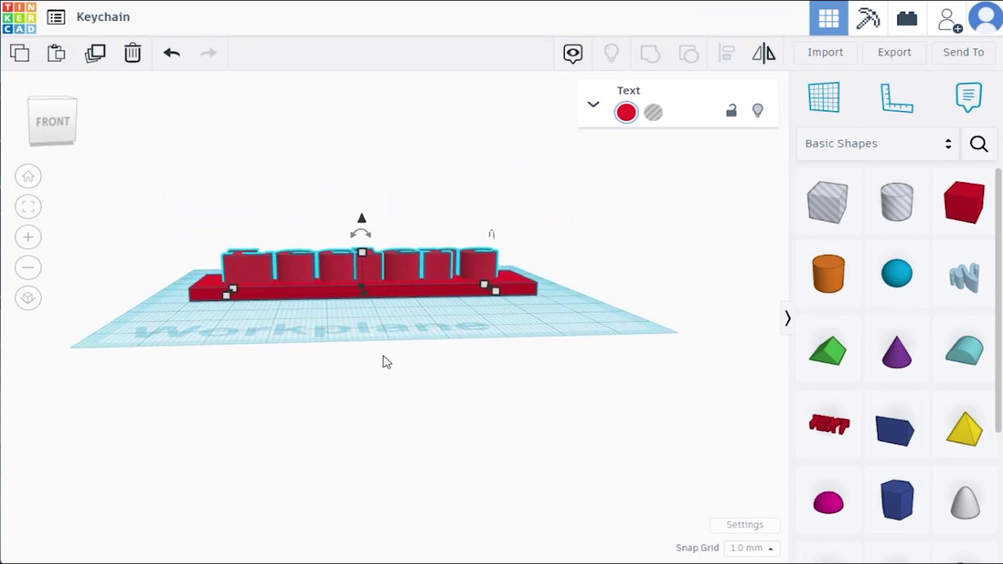
Step: Set the height of the surname text on the plate to 3 mm
{"action": "right_click_drag", "start_coordinate": [406, 309], "coordinate": [408, 347]}
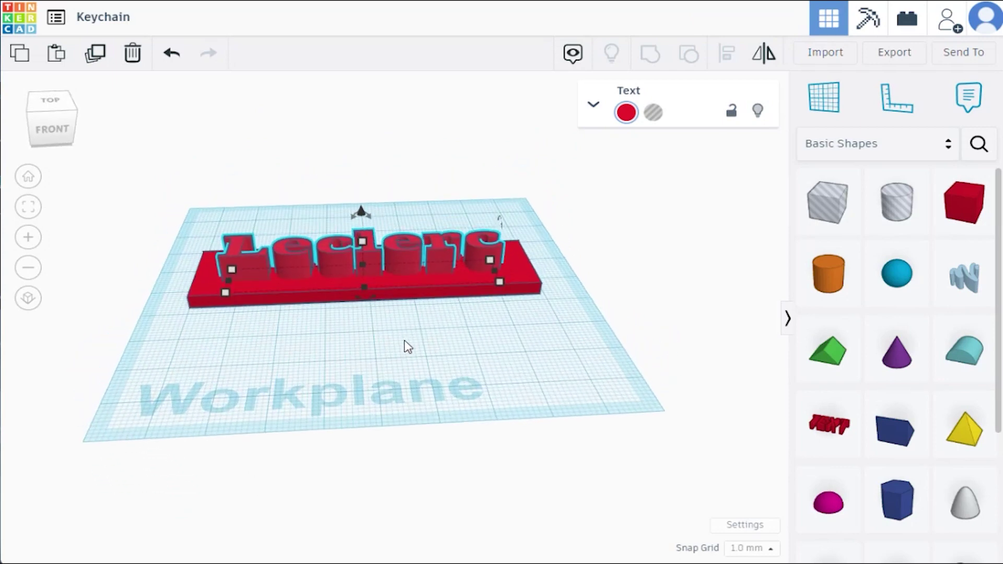
{"action": "mouse_move", "coordinate": [362, 241]}
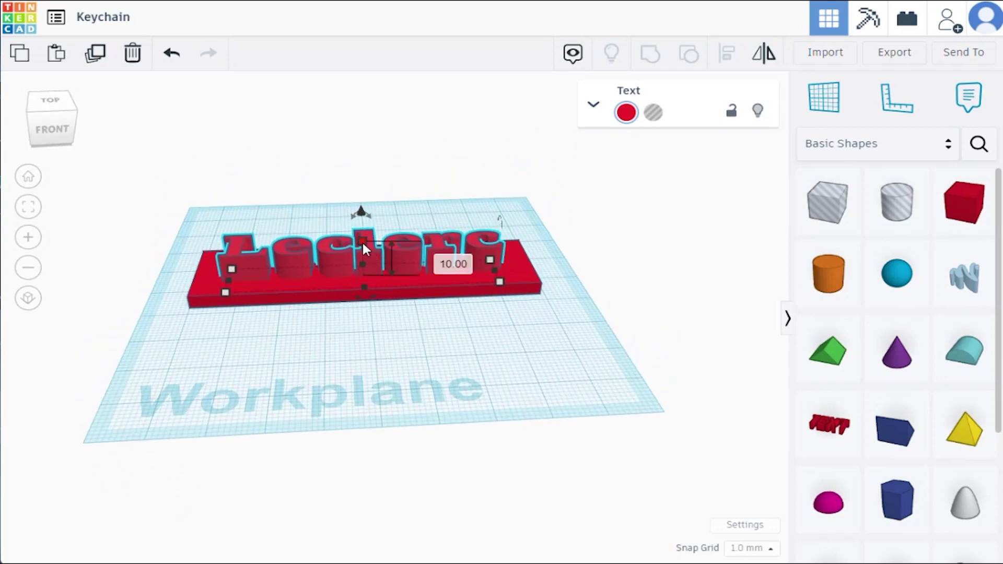
{"action": "left_click", "coordinate": [439, 261]}
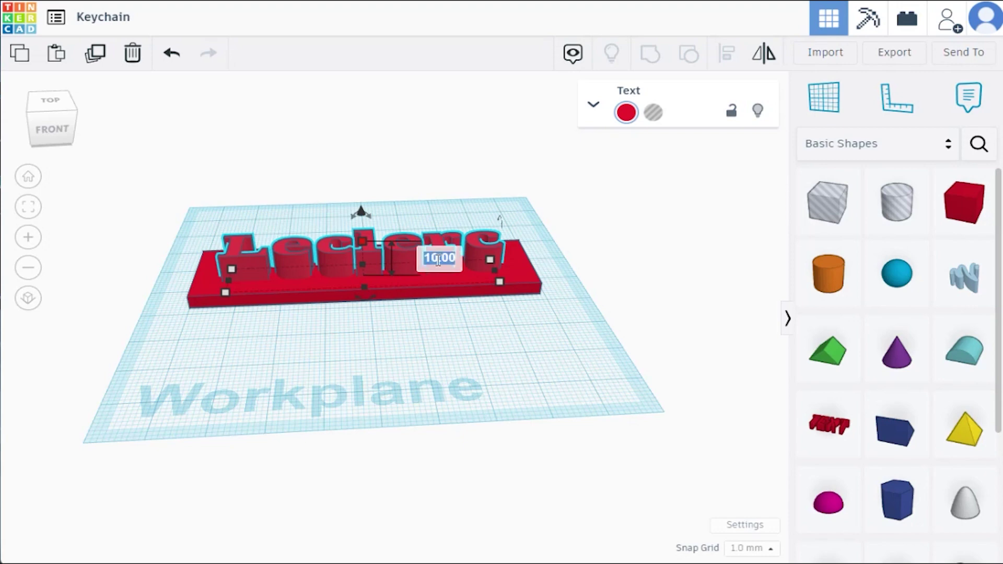
{"action": "key", "text": "BackSpace"}
{"action": "type", "text": "3"}
{"action": "key", "text": "Return"}
{"action": "right_click_drag", "start_coordinate": [363, 368], "coordinate": [336, 484]}
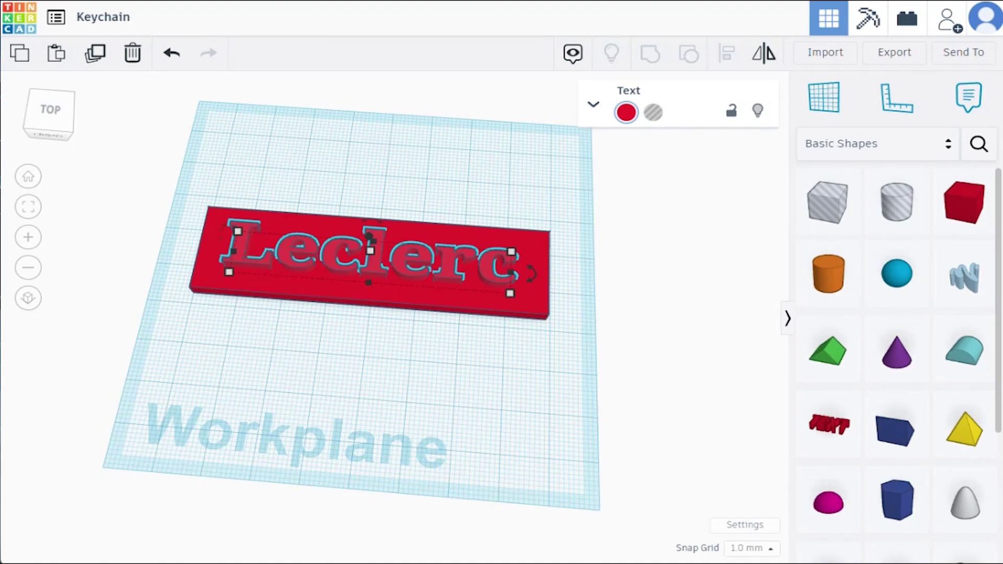
Step: Add a solid Tube in front of the plate and set its footprint to 11 by 11 mm
{"action": "scroll", "coordinate": [889, 407], "scroll_direction": "down", "scroll_amount": 3}
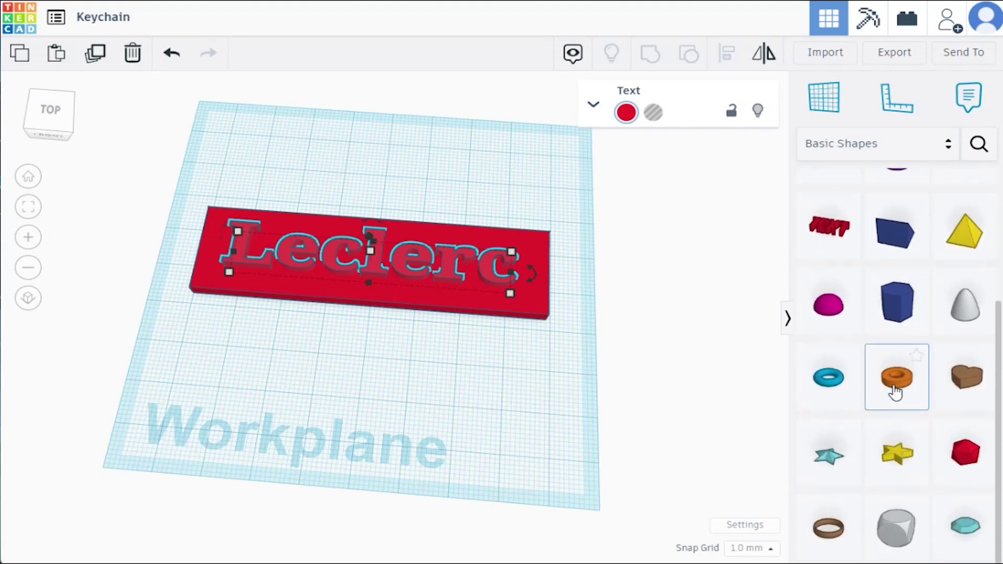
{"action": "left_click_drag", "start_coordinate": [901, 385], "coordinate": [469, 390]}
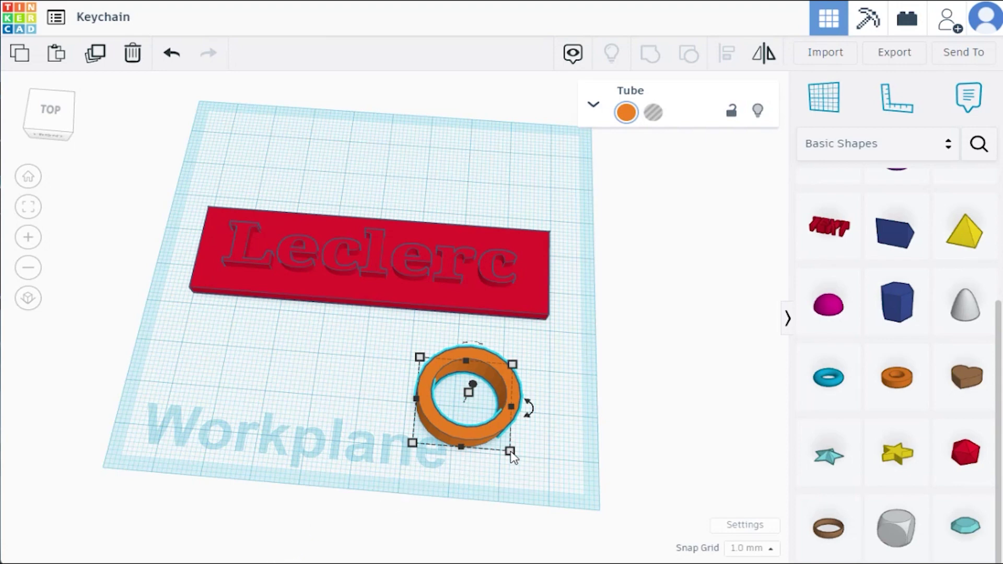
{"action": "mouse_move", "coordinate": [511, 454]}
{"action": "left_click", "coordinate": [581, 413]}
{"action": "type", "text": "11"}
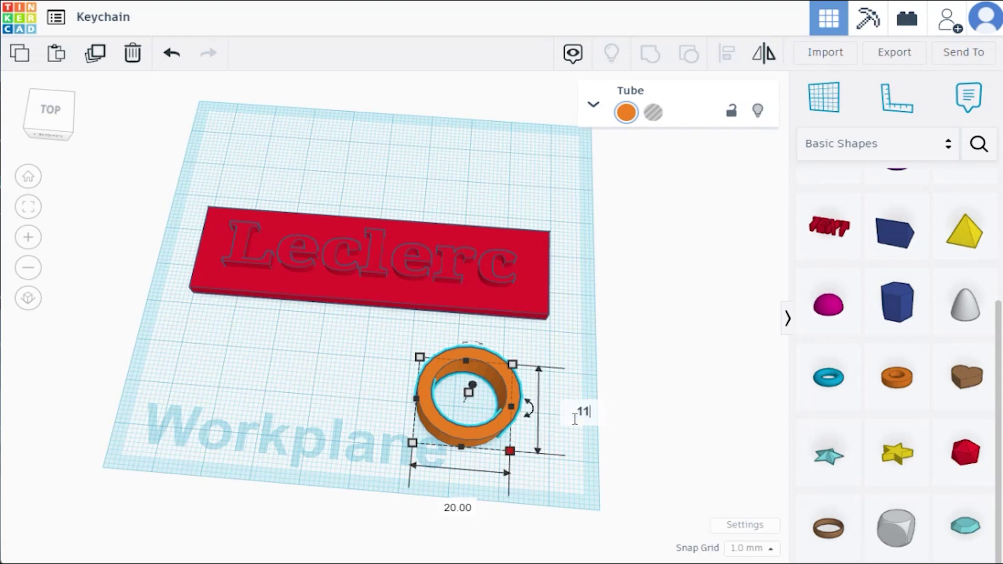
{"action": "left_click", "coordinate": [463, 513]}
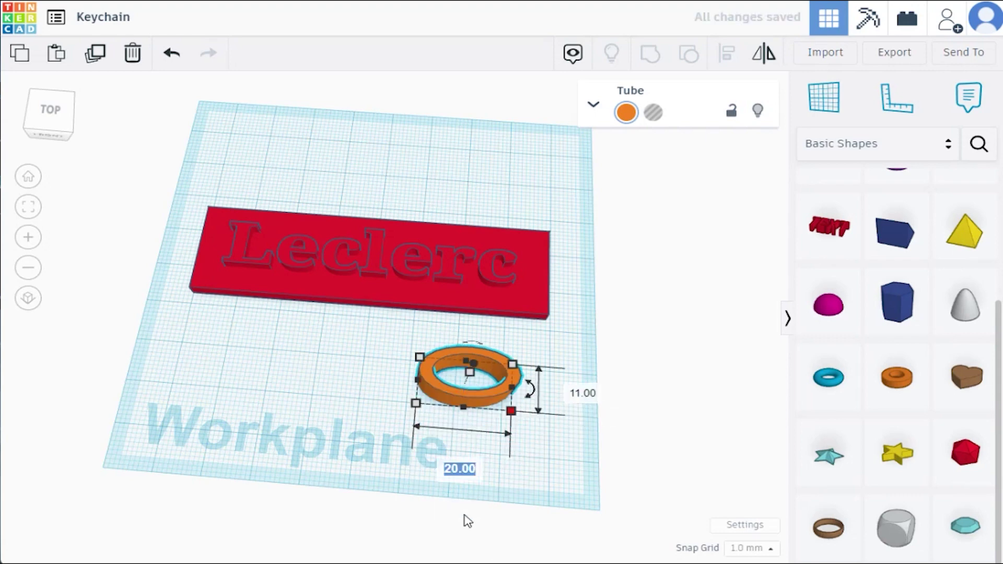
{"action": "type", "text": "11"}
{"action": "key", "text": "Return"}
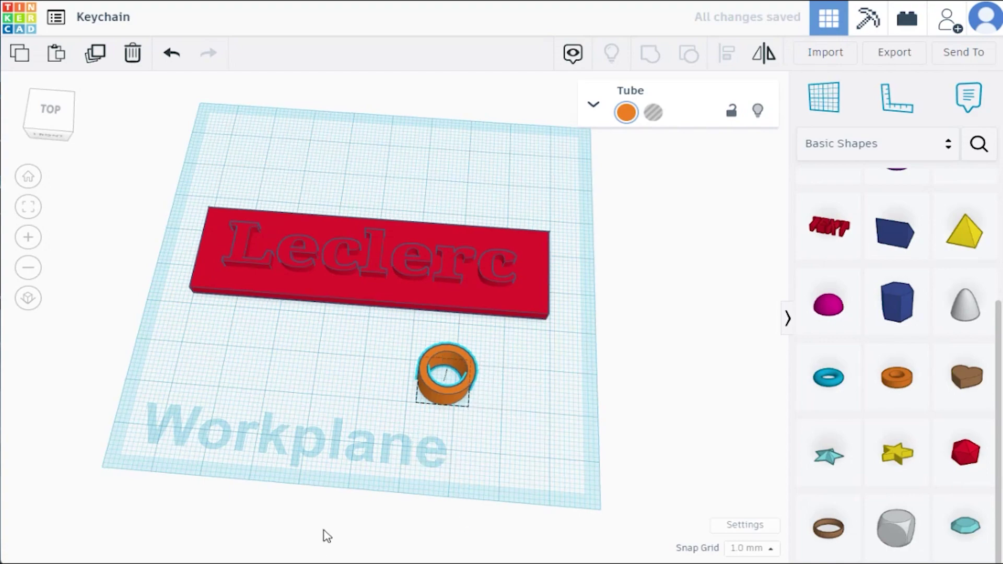
Step: Set the tube's height to 3 mm to match the plate's thickness
{"action": "right_click_drag", "start_coordinate": [324, 530], "coordinate": [348, 428]}
{"action": "left_click", "coordinate": [460, 272]}
{"action": "left_click", "coordinate": [558, 300]}
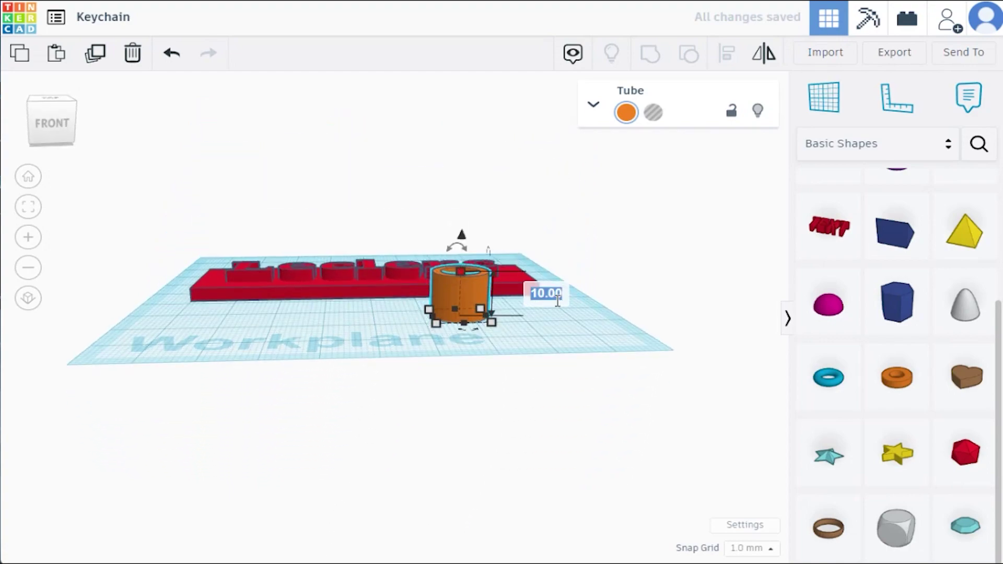
{"action": "type", "text": "3"}
{"action": "key", "text": "Return"}
{"action": "right_click_drag", "start_coordinate": [543, 373], "coordinate": [518, 443]}
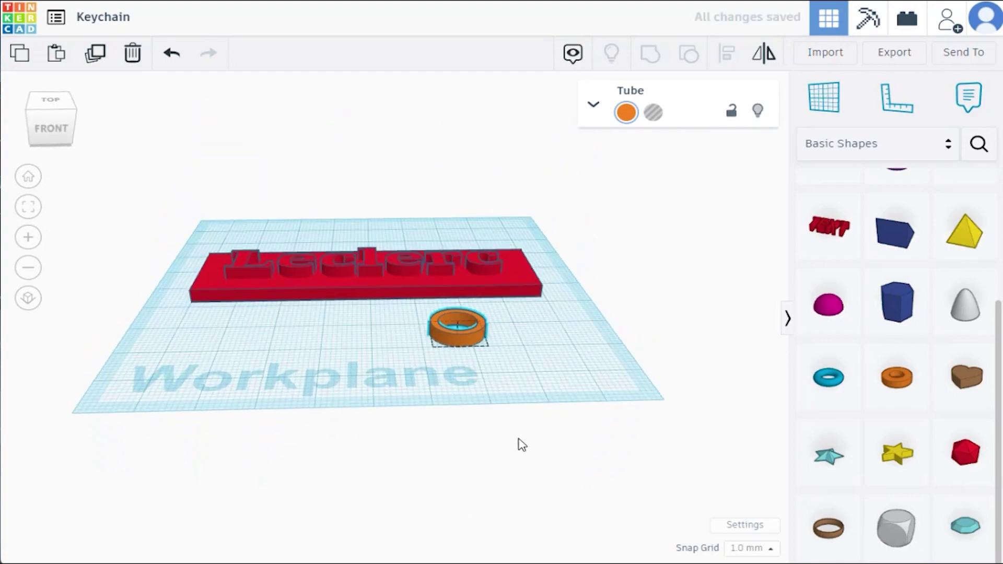
Step: Move the tube to the plate's short edge after the last letter, overlapping it so about half the ring sticks out
{"action": "right_click_drag", "start_coordinate": [465, 408], "coordinate": [462, 333]}
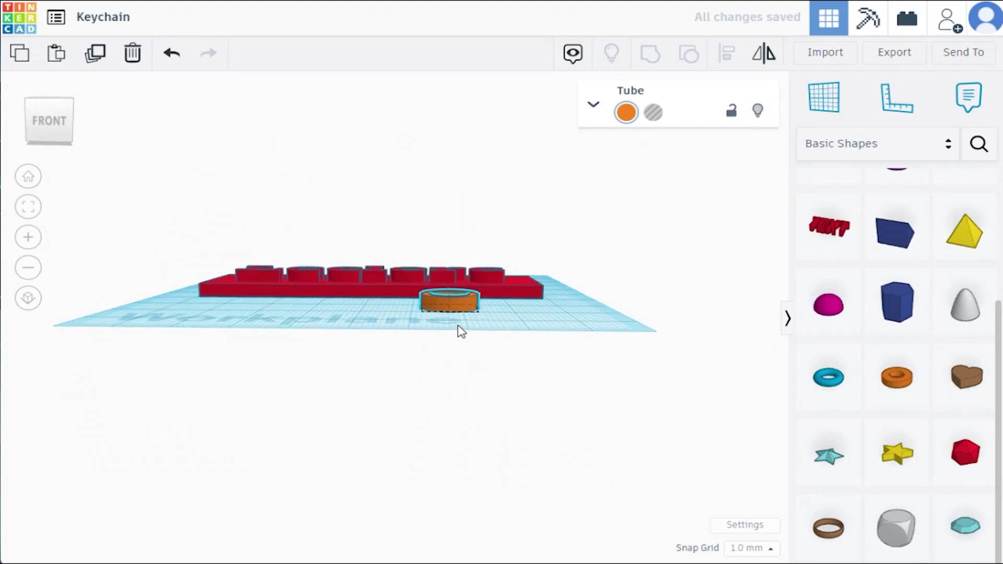
{"action": "right_click_drag", "start_coordinate": [453, 342], "coordinate": [429, 405]}
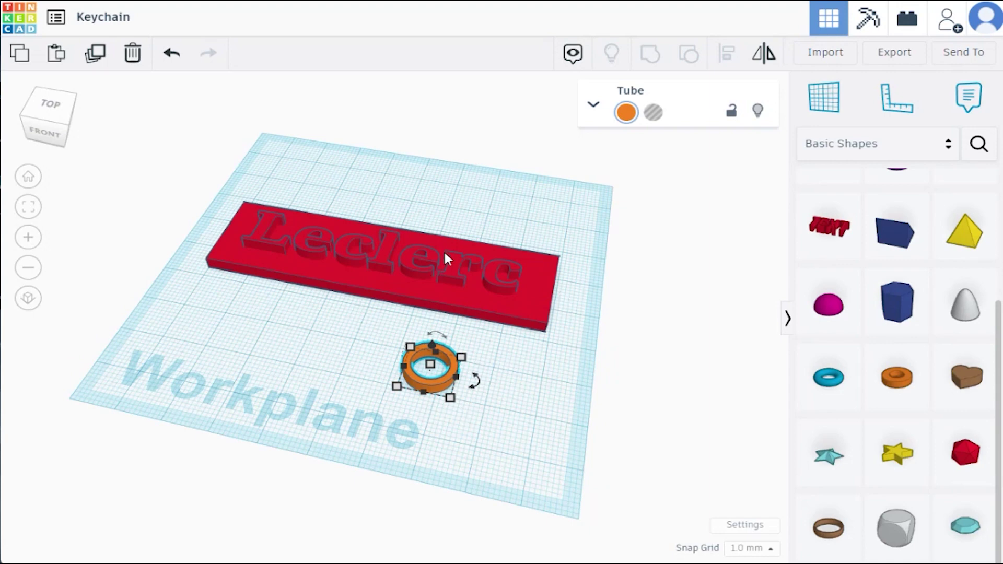
{"action": "left_click_drag", "start_coordinate": [438, 374], "coordinate": [571, 308]}
{"action": "right_click_drag", "start_coordinate": [480, 423], "coordinate": [424, 491]}
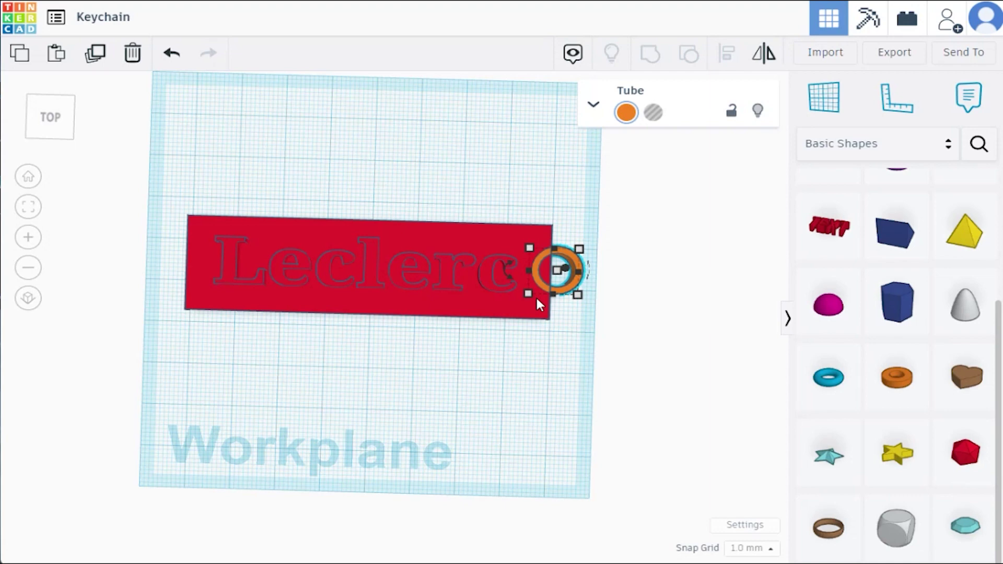
Step: Select the plate, surname text and tube together and group them into a single shape
{"action": "scroll", "coordinate": [538, 303], "scroll_direction": "down", "scroll_amount": 1}
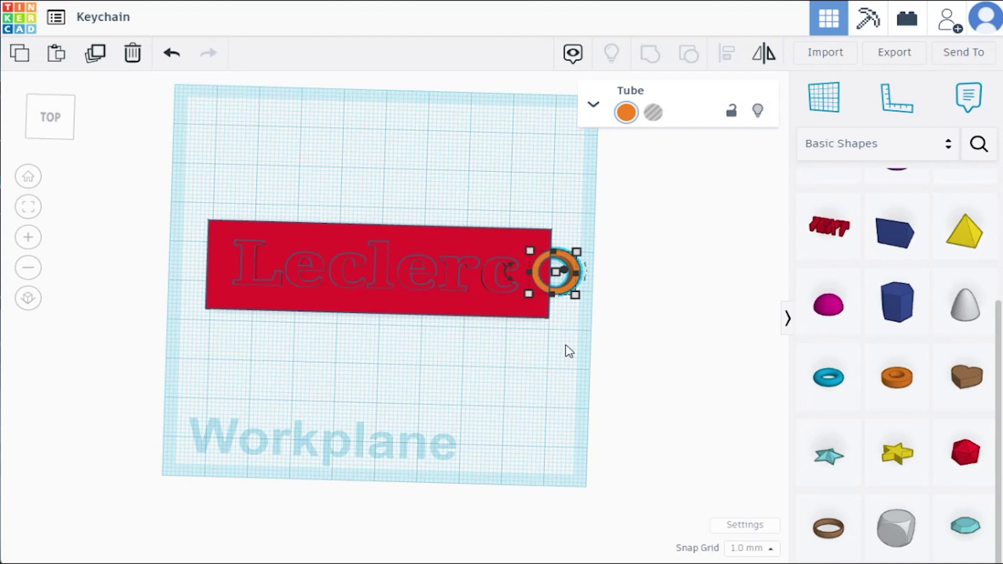
{"action": "left_click", "coordinate": [559, 372]}
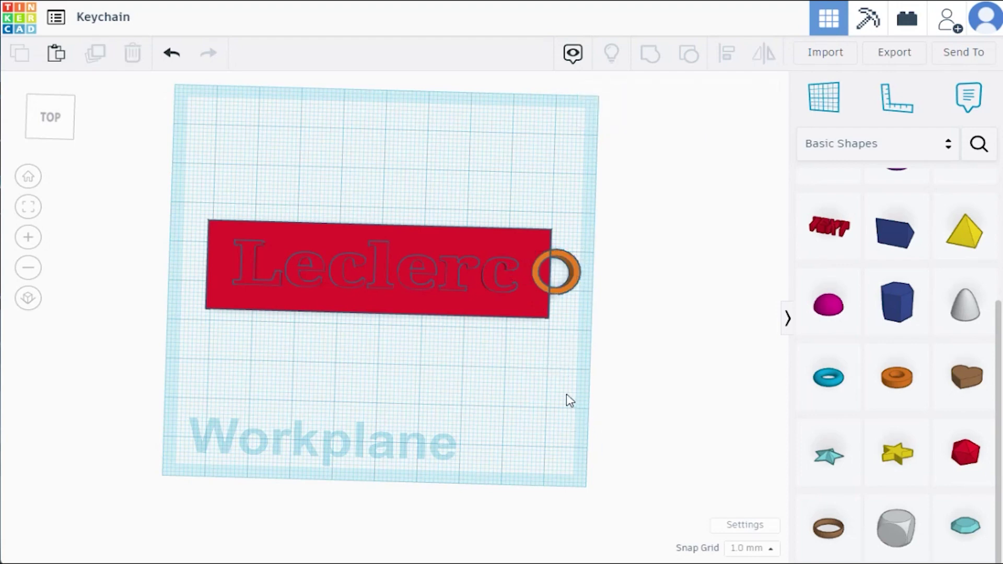
{"action": "left_click_drag", "start_coordinate": [142, 150], "coordinate": [675, 409]}
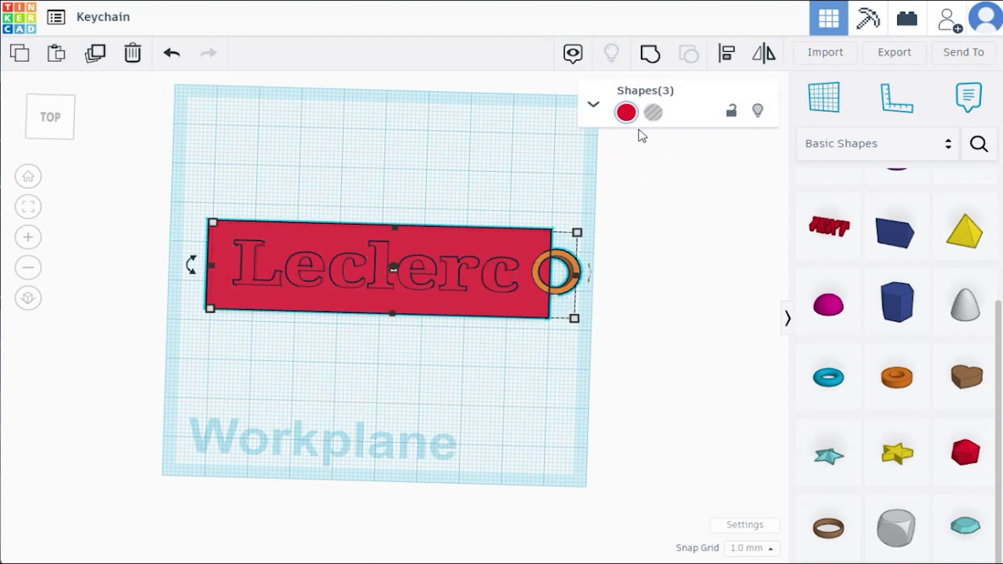
{"action": "left_click", "coordinate": [652, 62]}
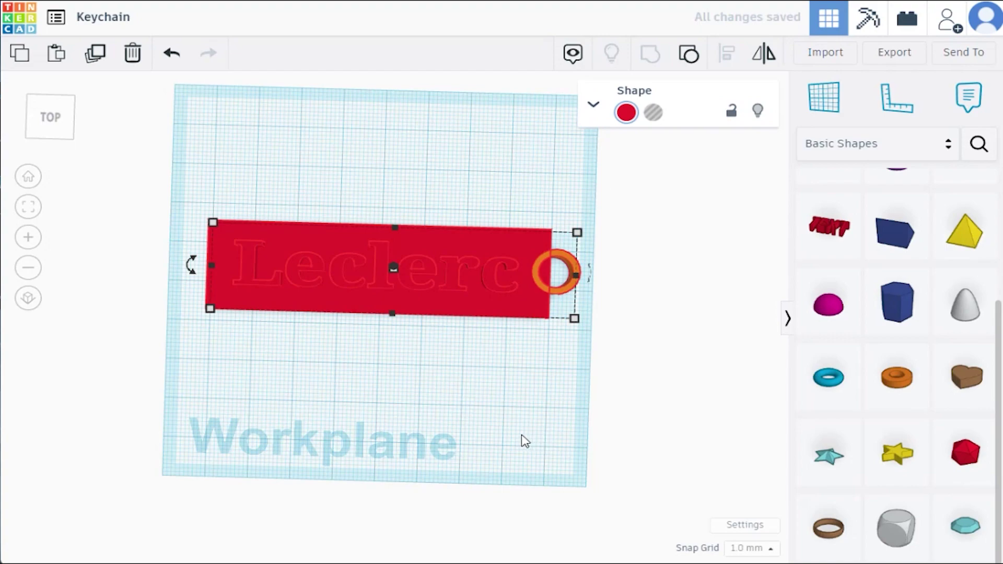
{"action": "right_click_drag", "start_coordinate": [484, 428], "coordinate": [454, 433]}
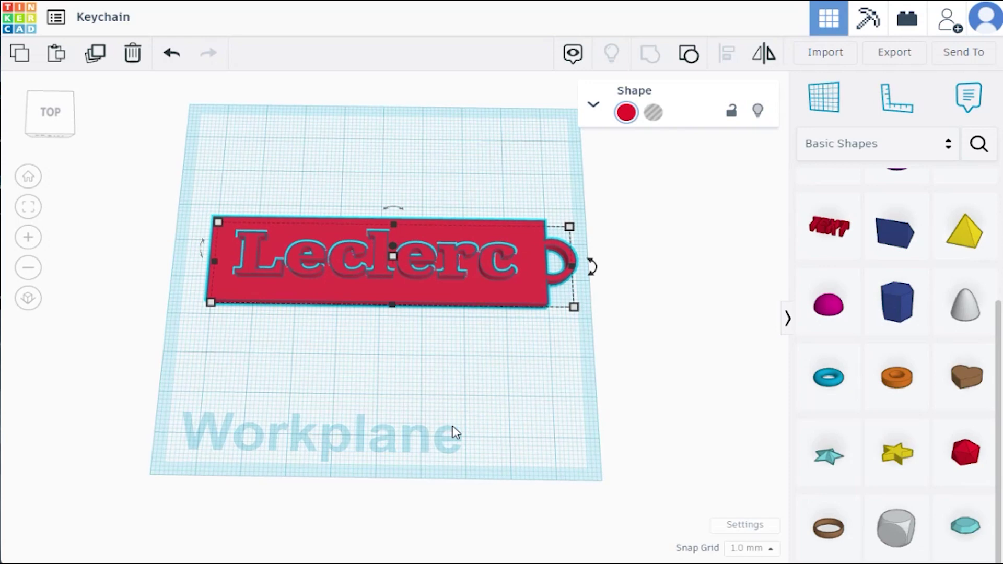